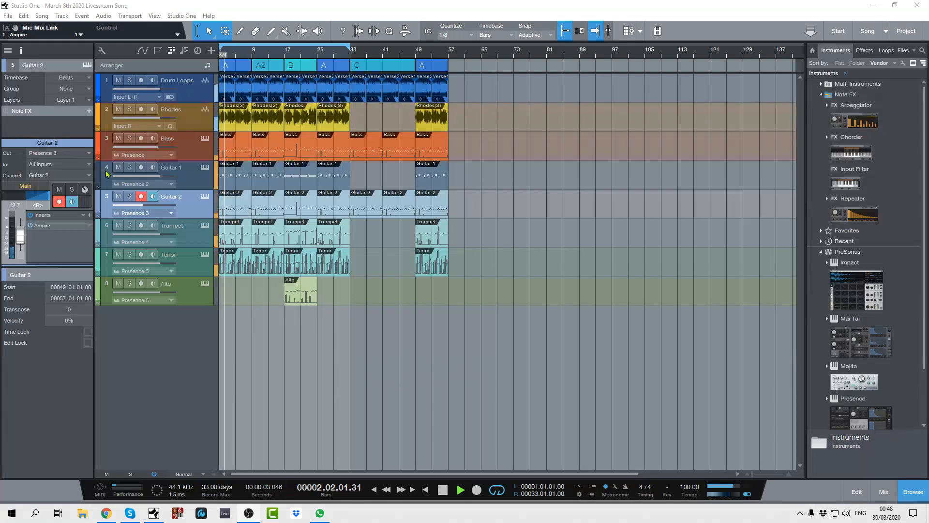
Step: Disarm recording on the Guitar 2 track and stop playback
left_click(141, 196)
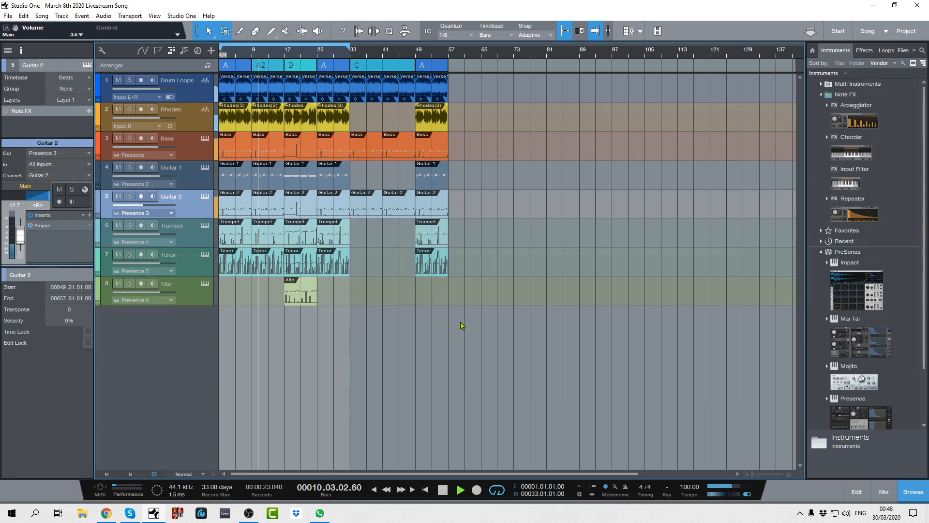
key("space")
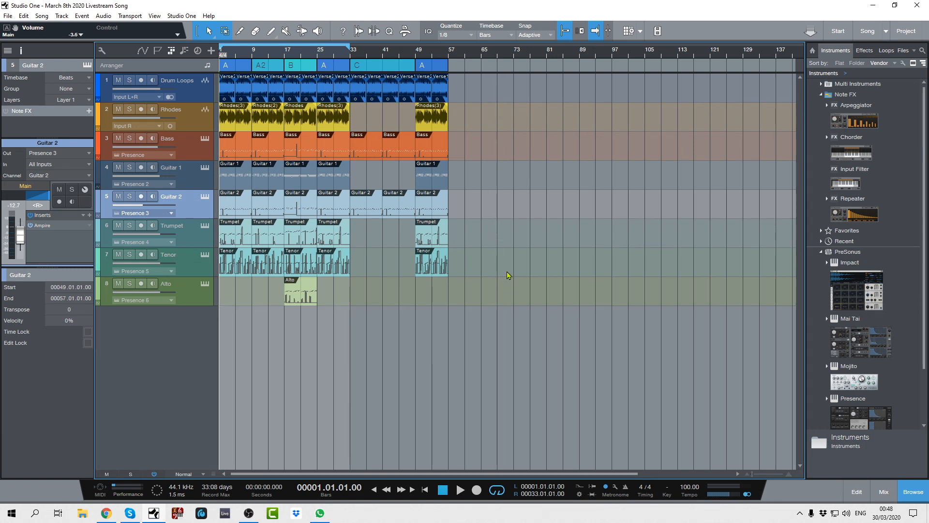
Step: Select the Trumpet and Tenor parts at bar 49 and open them together in the note editor
left_click_drag(506, 275, 218, 235)
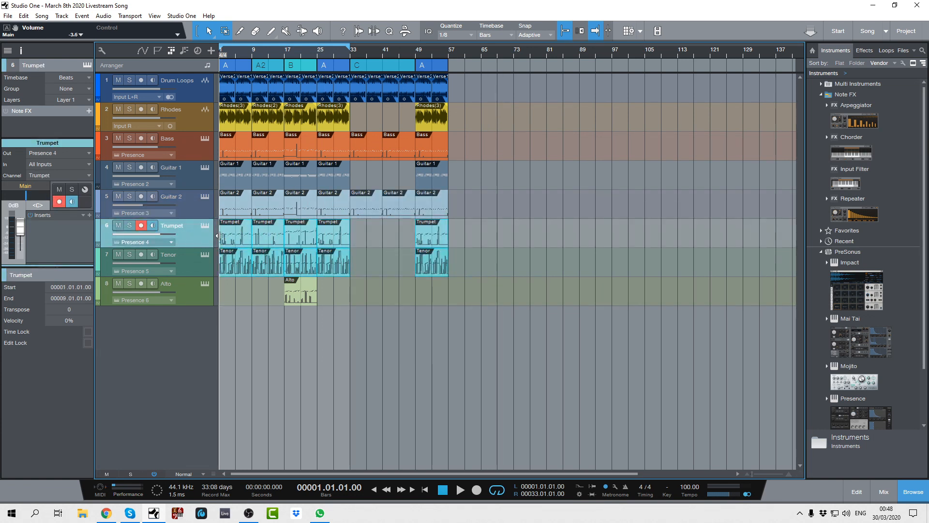
left_click(500, 304)
left_click_drag(462, 225, 225, 255)
left_click(477, 282)
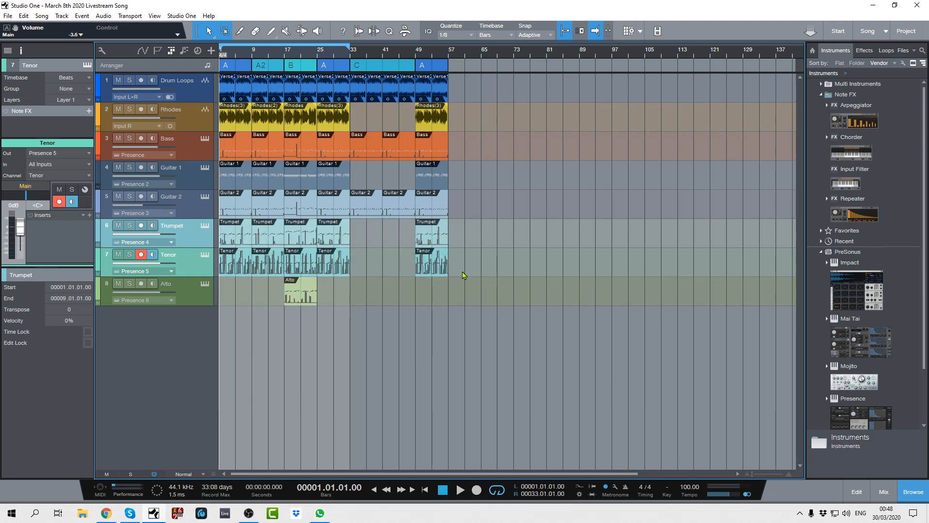
left_click_drag(463, 275, 213, 243)
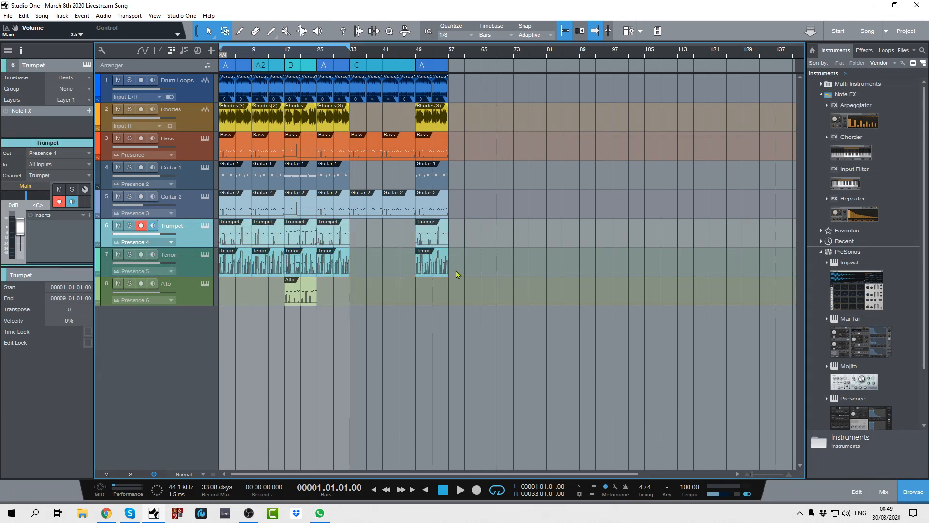
left_click_drag(387, 54, 411, 55)
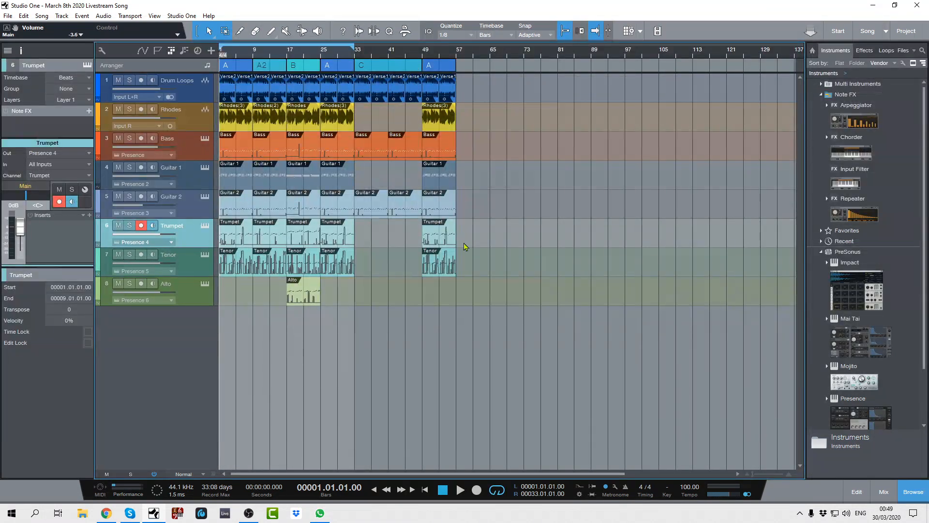
left_click_drag(503, 279, 398, 238)
double_click(449, 270)
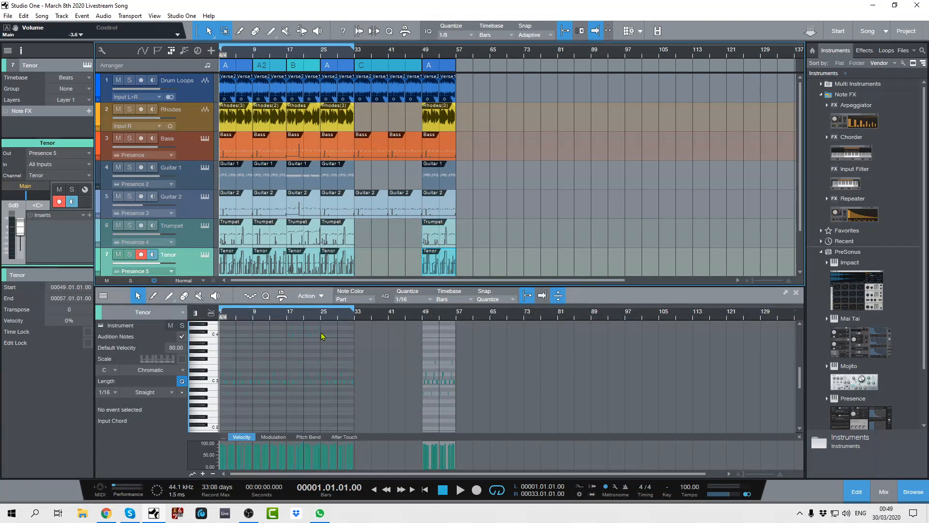
Step: Play the song from bar 16, solo the Trumpet and Tenor tracks, and stop at the end of section B
scroll(270, 382, "down", 1)
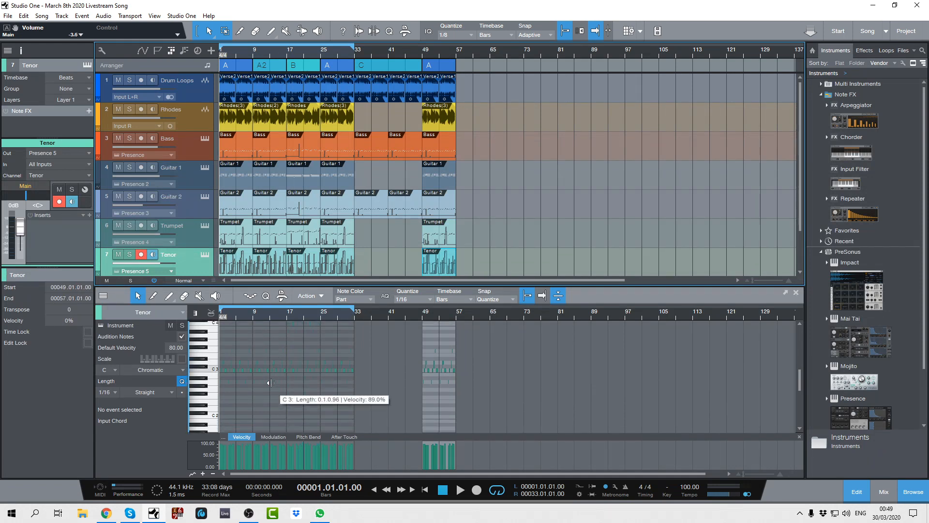
scroll(269, 383, "up", 1)
scroll(270, 383, "up", 1)
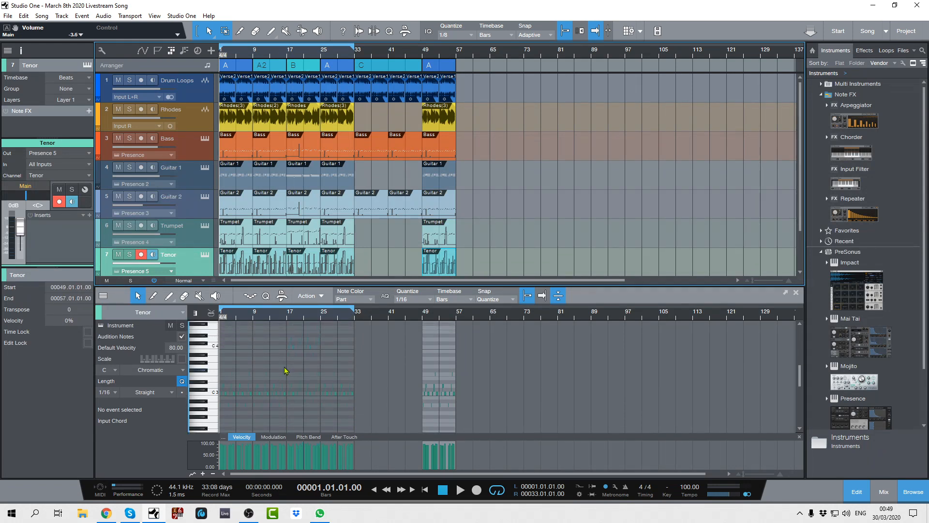
left_click_drag(330, 315, 358, 354)
left_click_drag(342, 472, 305, 468)
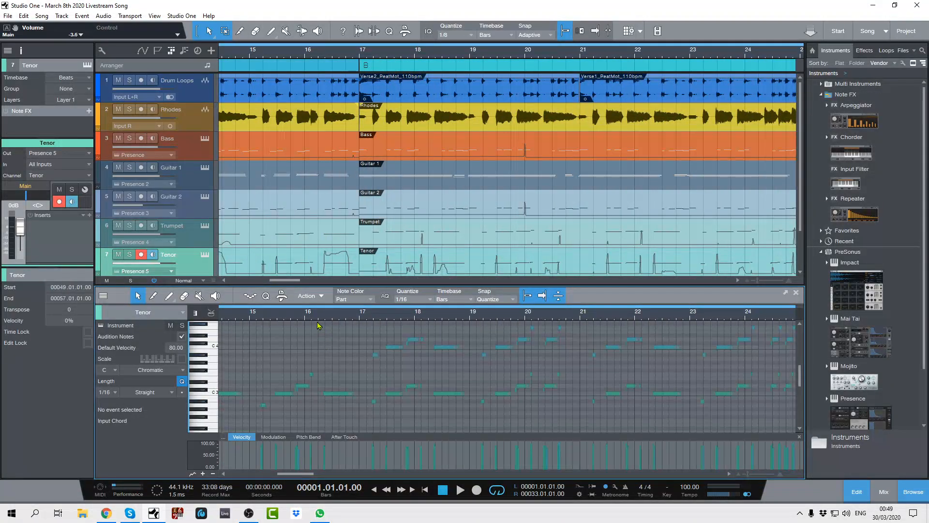
left_click(304, 313)
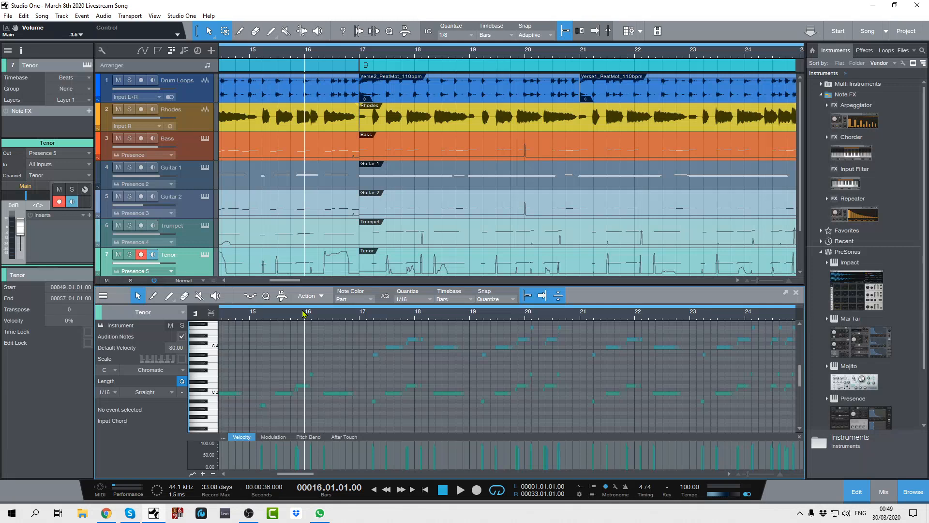
key("space")
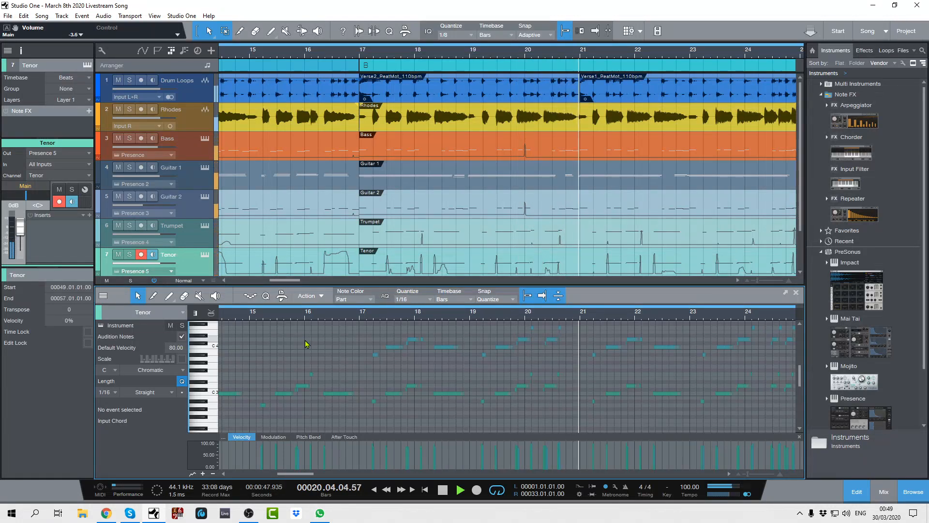
key("s")
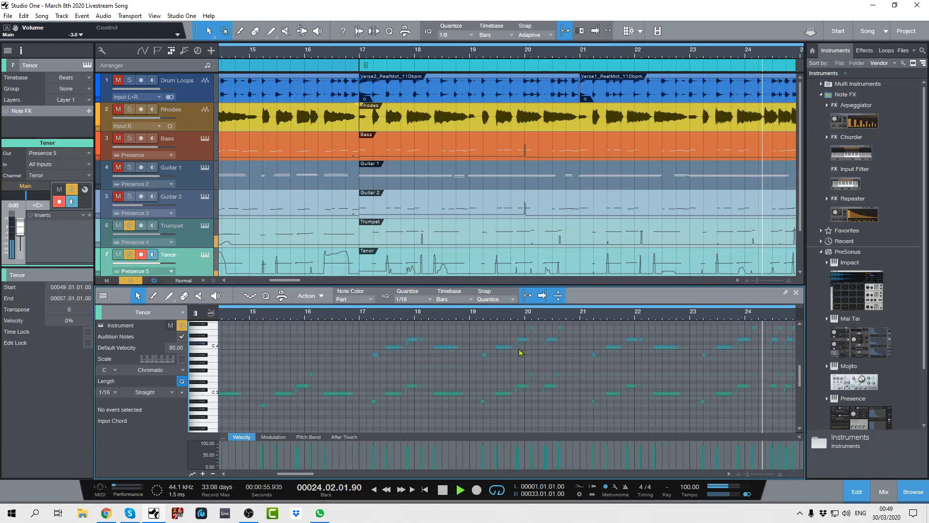
key("space")
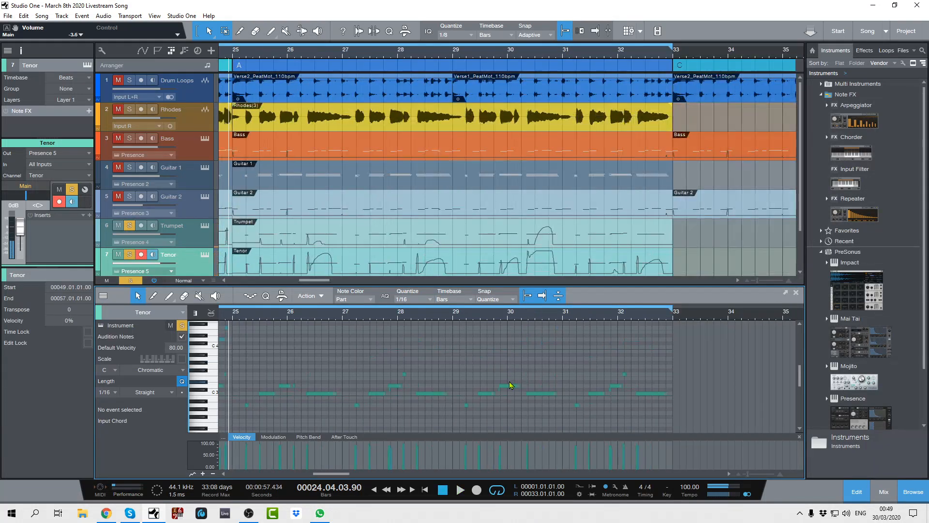
Step: Audition the upper and lower horn notes at the start of section B, around bars 17 and 18, to compare their pitches
scroll(298, 473, "left", 10)
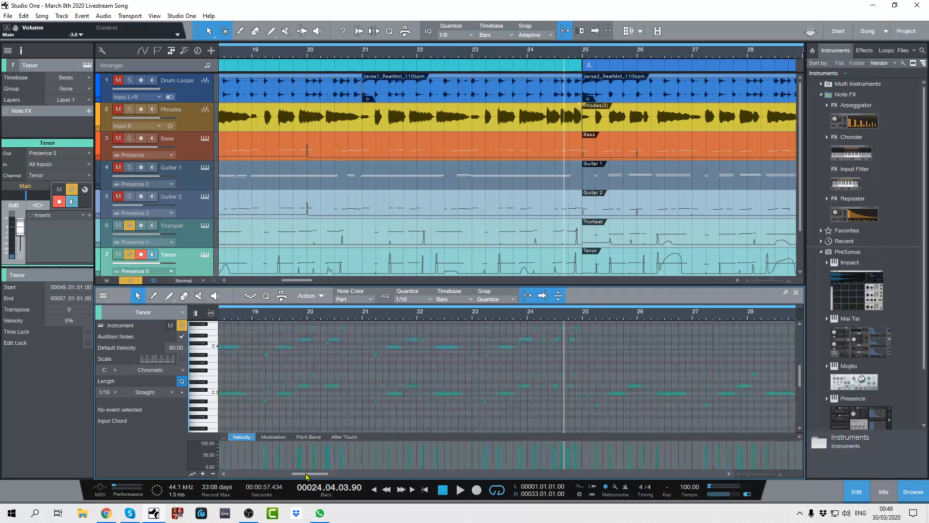
left_click_drag(296, 477, 273, 475)
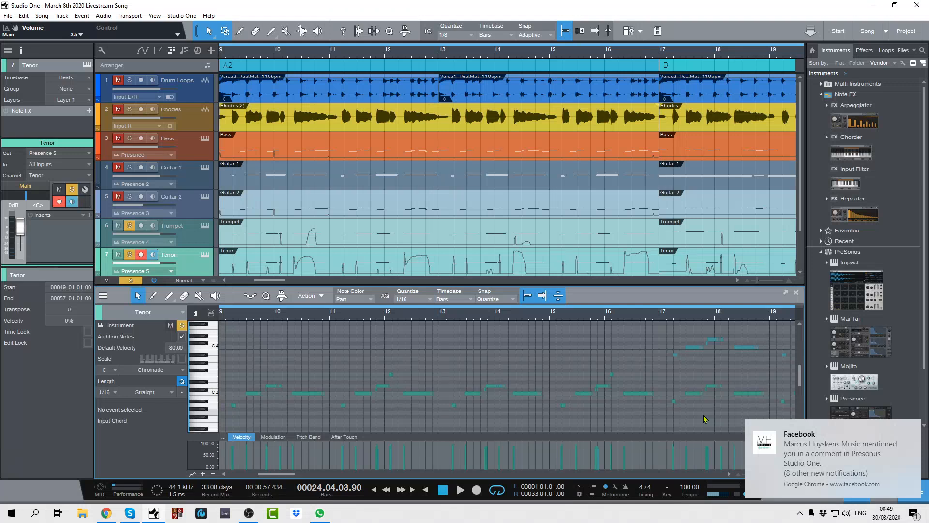
left_click(913, 429)
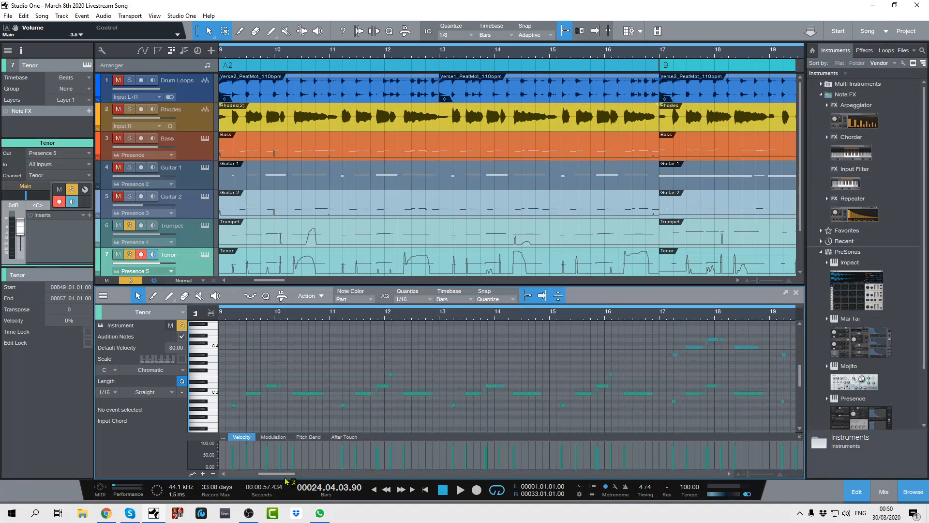
scroll(285, 477, "right", 5)
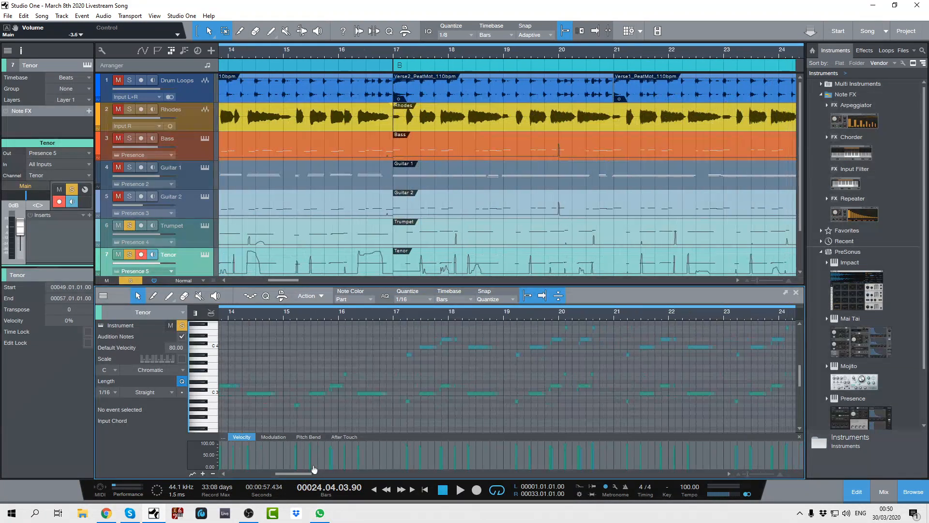
mouse_move(429, 350)
left_click(430, 348)
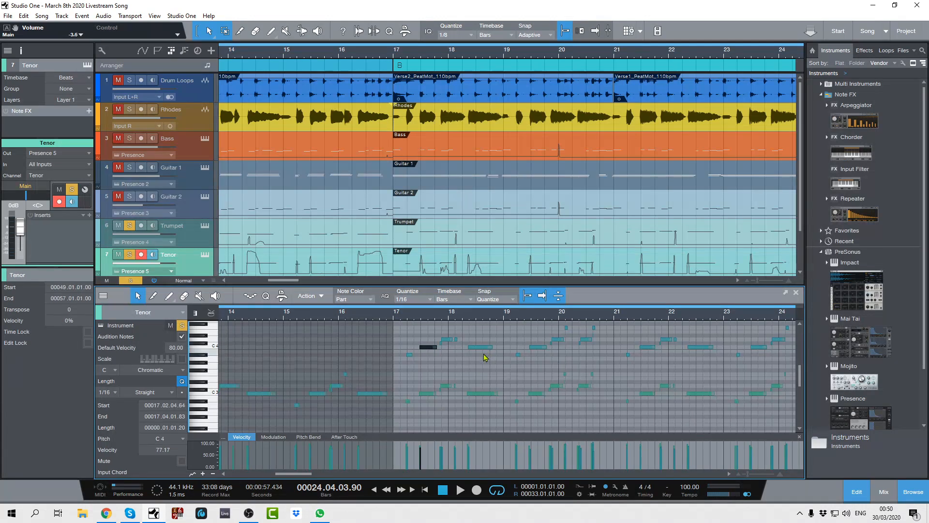
left_click(481, 394)
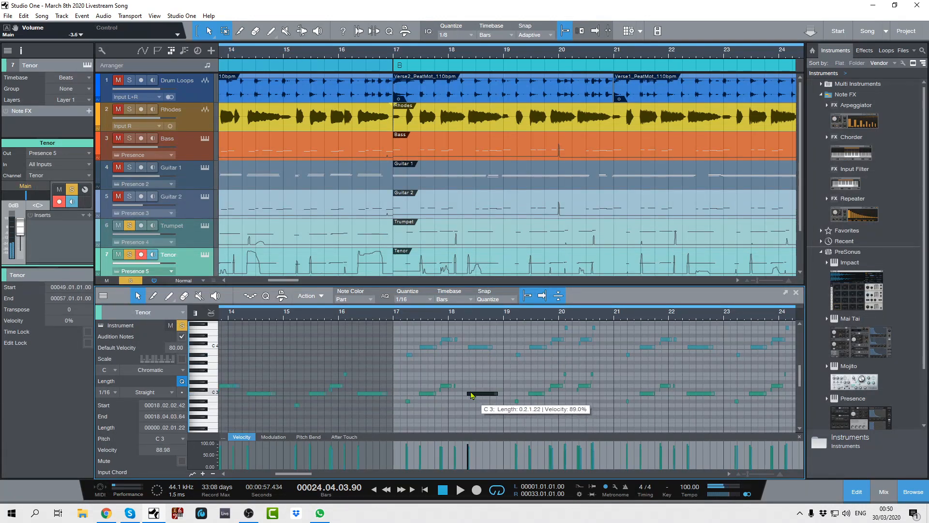
left_click(447, 387)
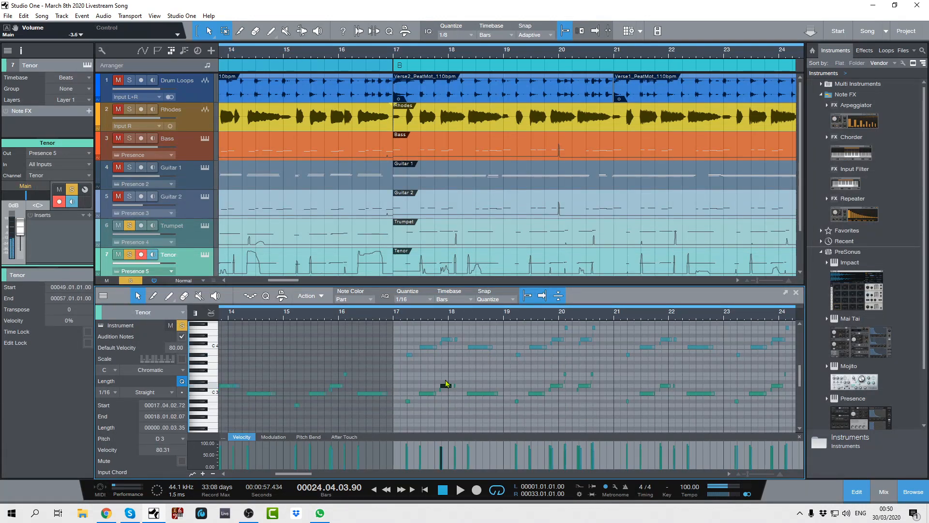
left_click(427, 347)
left_click(428, 347)
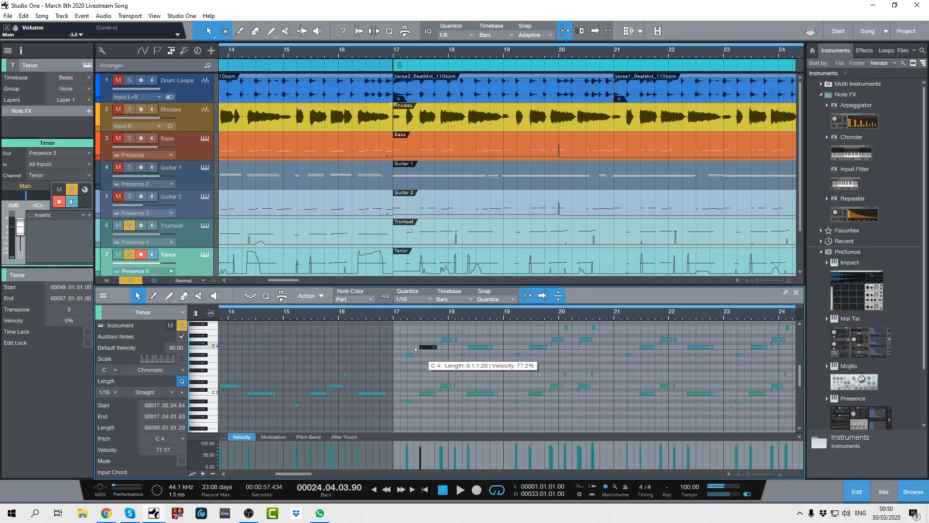
left_click(427, 393)
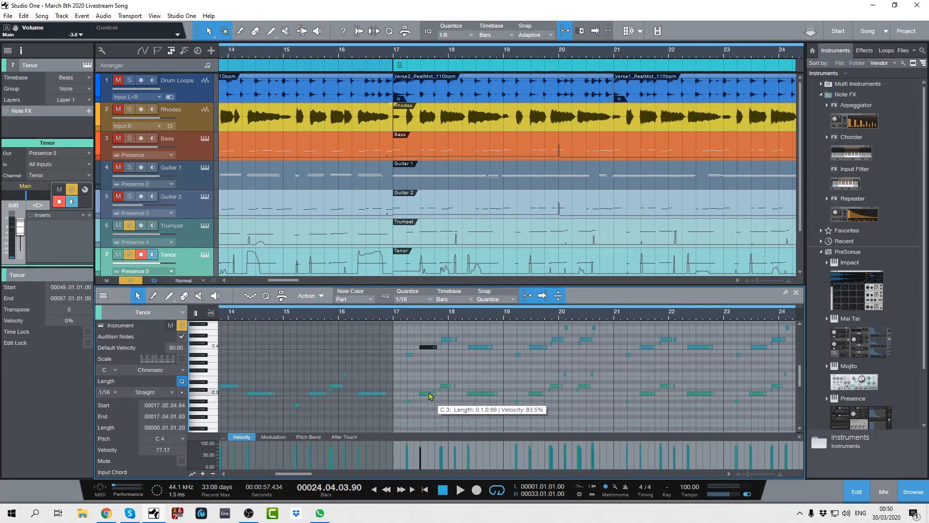
left_click(442, 387)
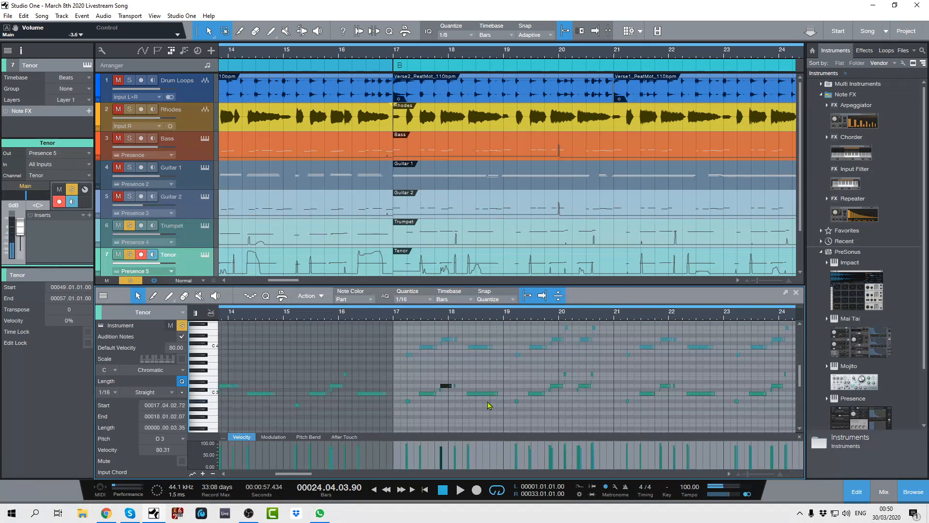
Step: Audition the upper and lower horn notes from bar 18 up to bar 20, comparing the C 4, D 4 and C 3 pitches
left_click(490, 346)
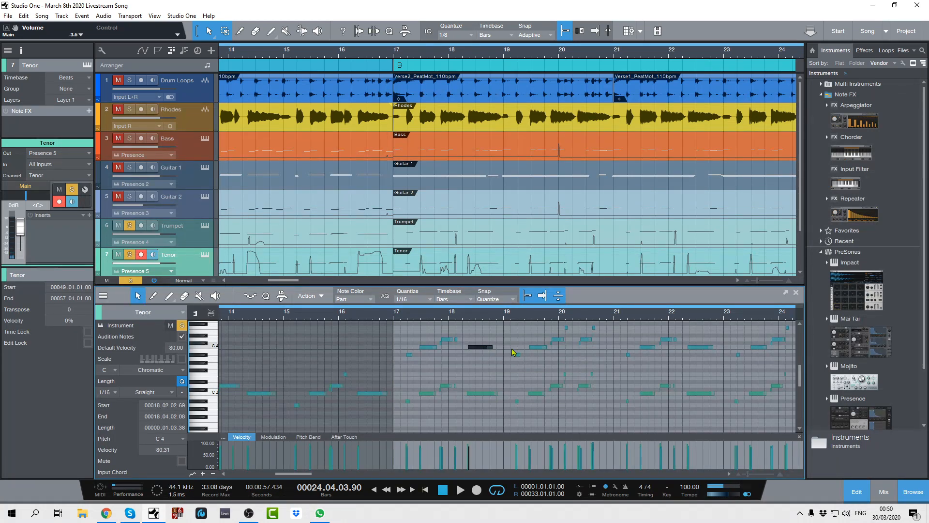
left_click(536, 348)
left_click(558, 340)
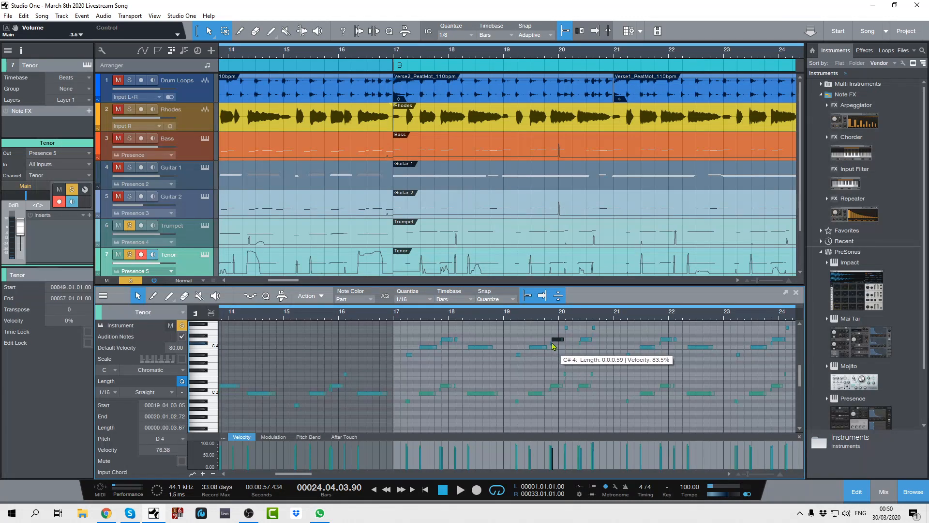
key("Up")
key("Down")
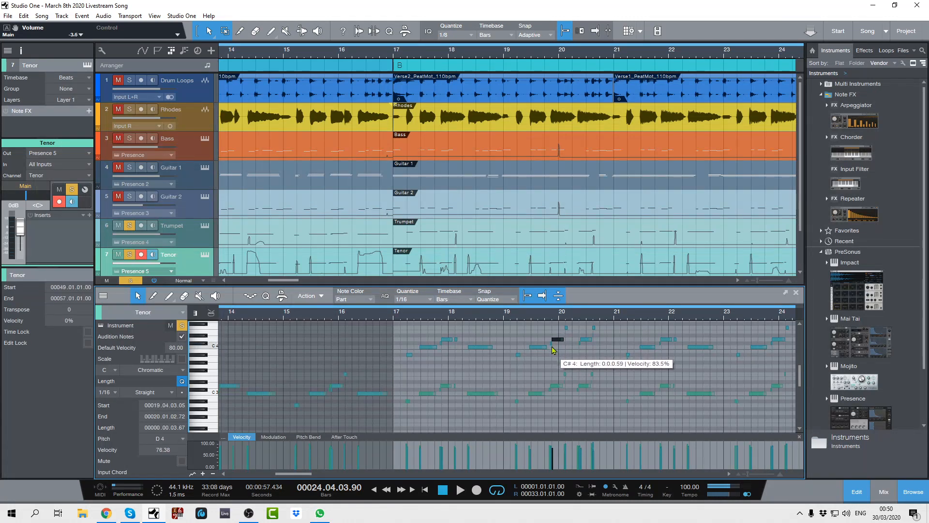
left_click(539, 393)
key("Up")
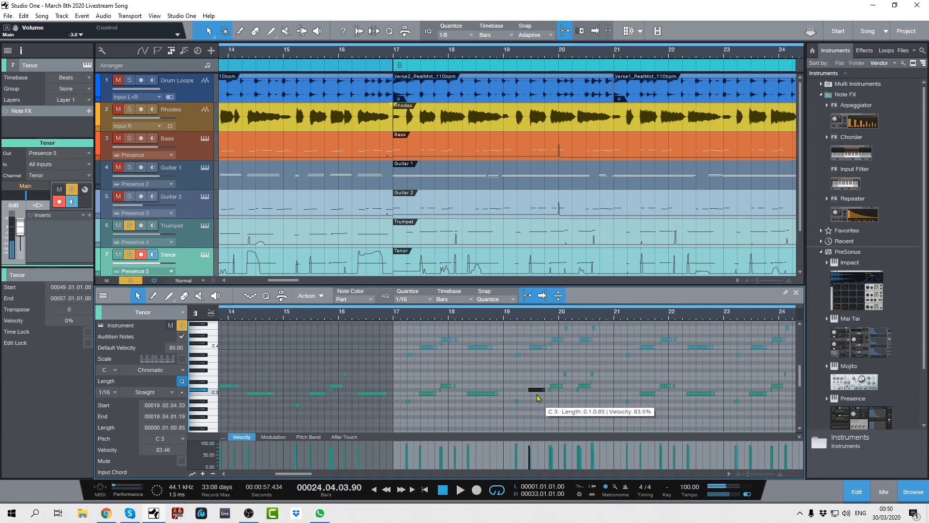
key("Down")
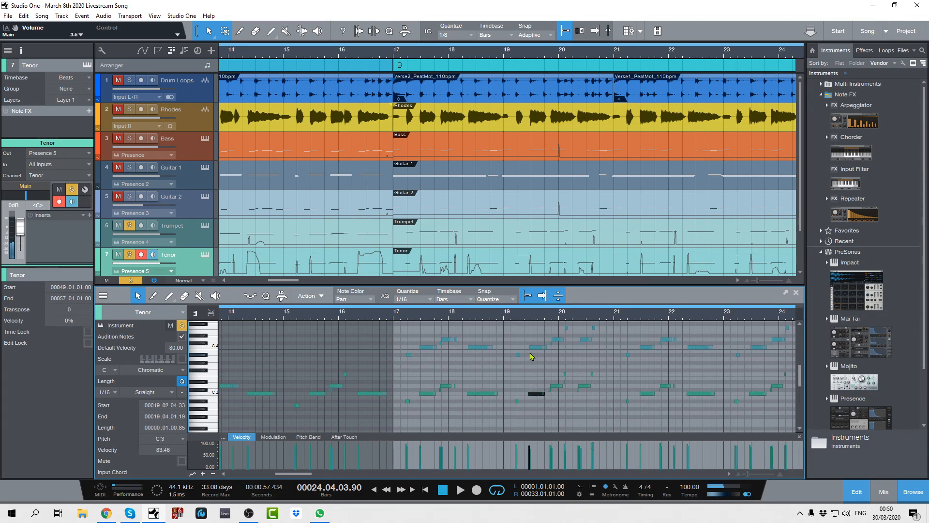
left_click(537, 347)
key("Up")
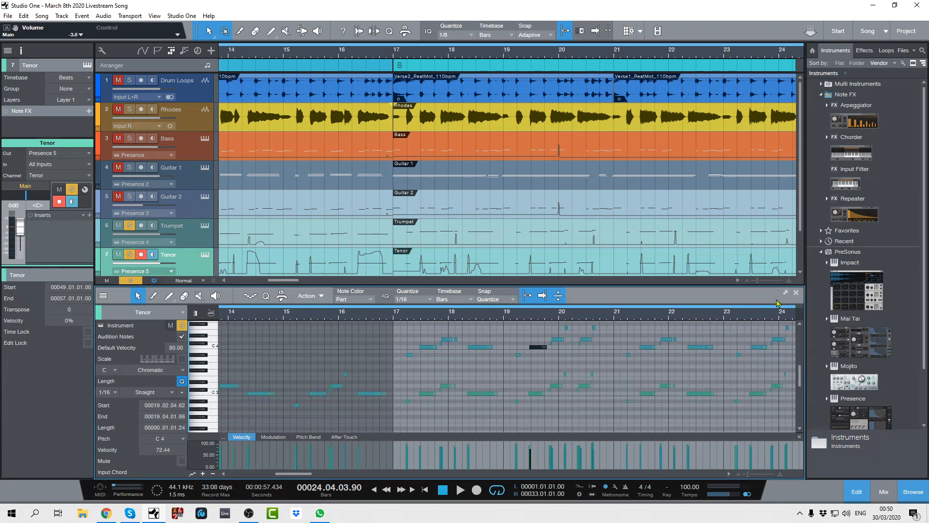
Step: Close the note editor, then reopen it with the section B parts of the Trumpet, Tenor and Alto tracks together
left_click(798, 295)
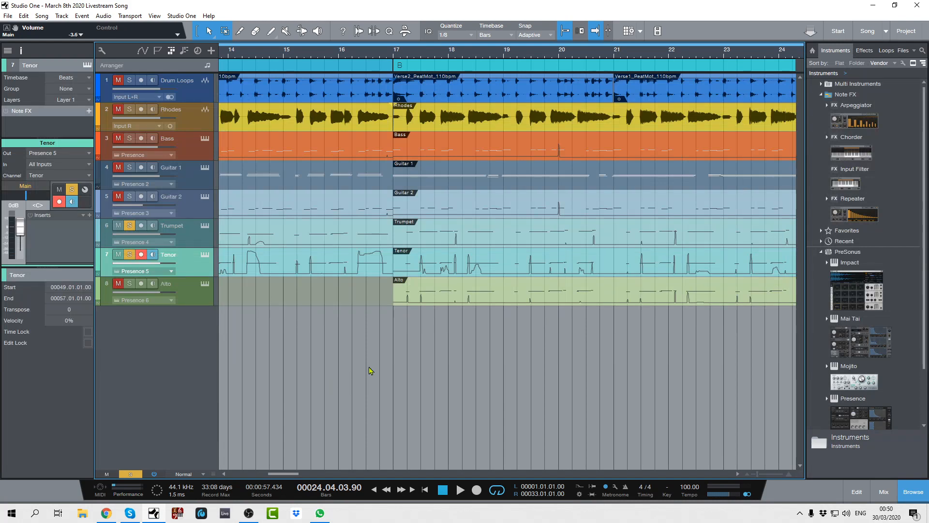
left_click_drag(517, 53, 495, 17)
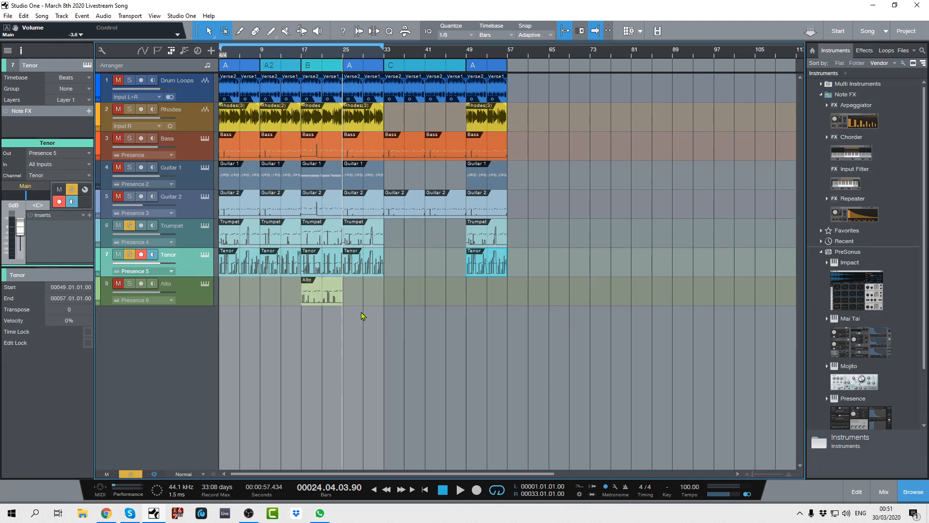
left_click_drag(353, 335, 311, 245)
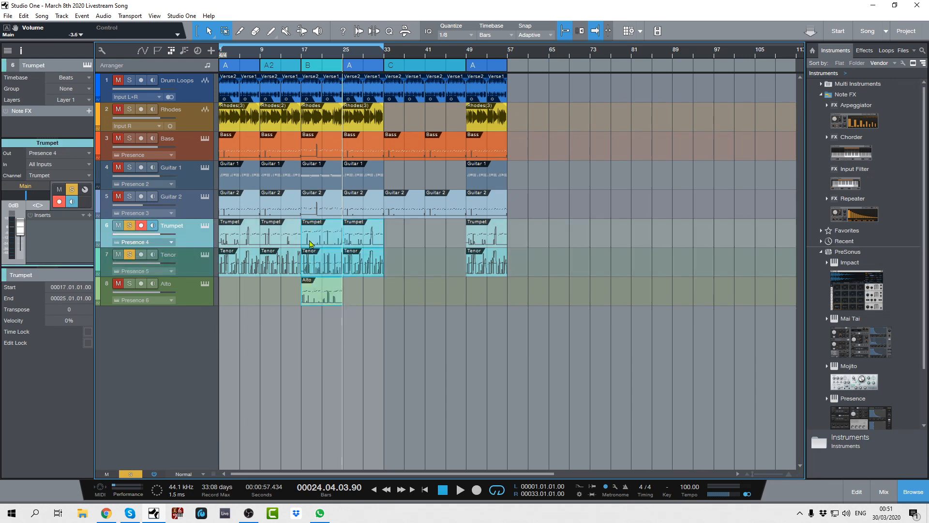
double_click(318, 269)
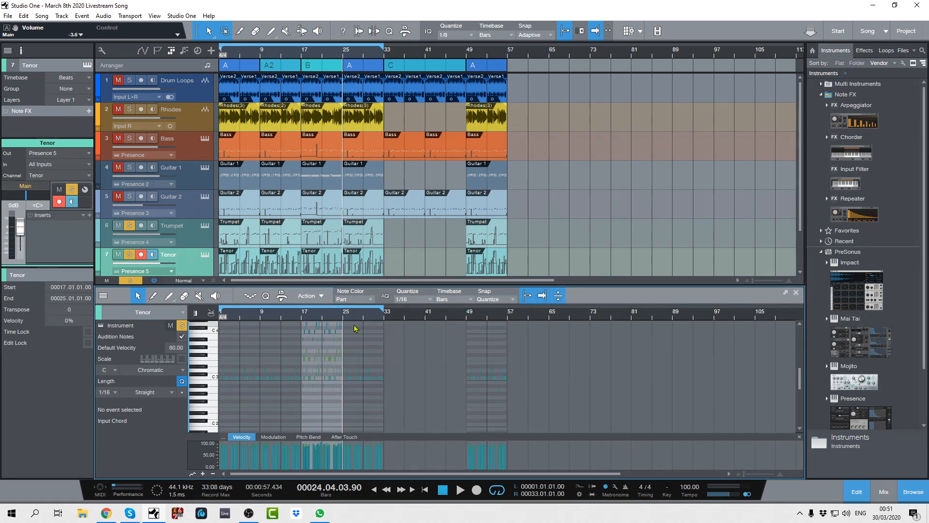
left_click(297, 314)
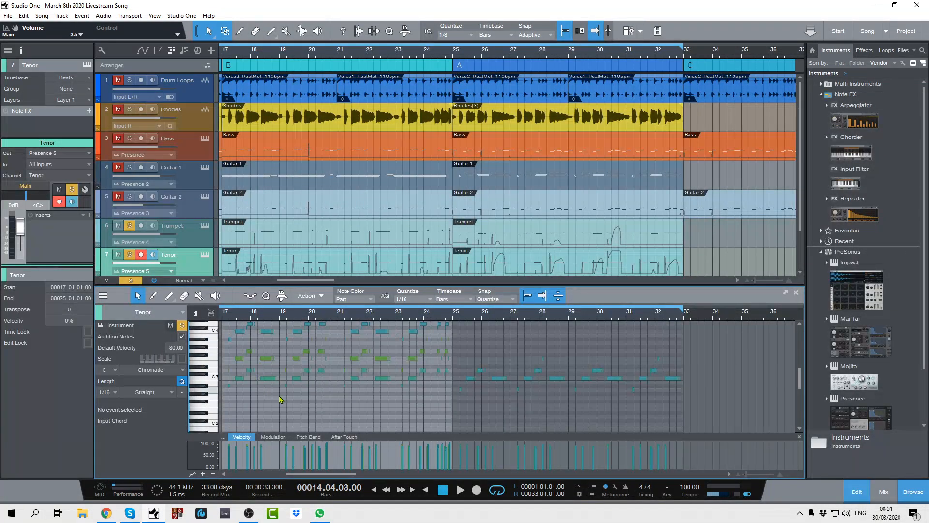
Step: Audition the lower C 3 horn note and the middle F 3 and G 3 notes around bars 21 and 22
left_click(355, 379)
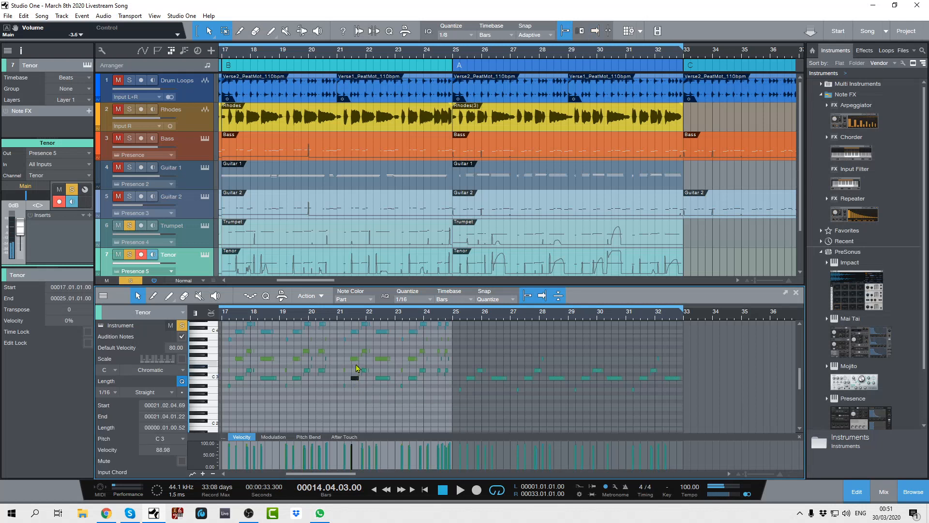
left_click(355, 358)
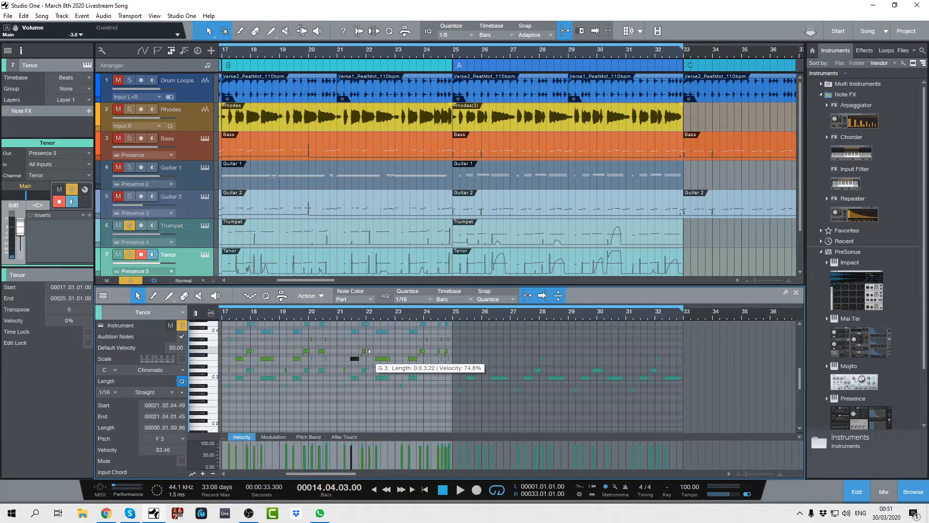
left_click(365, 351)
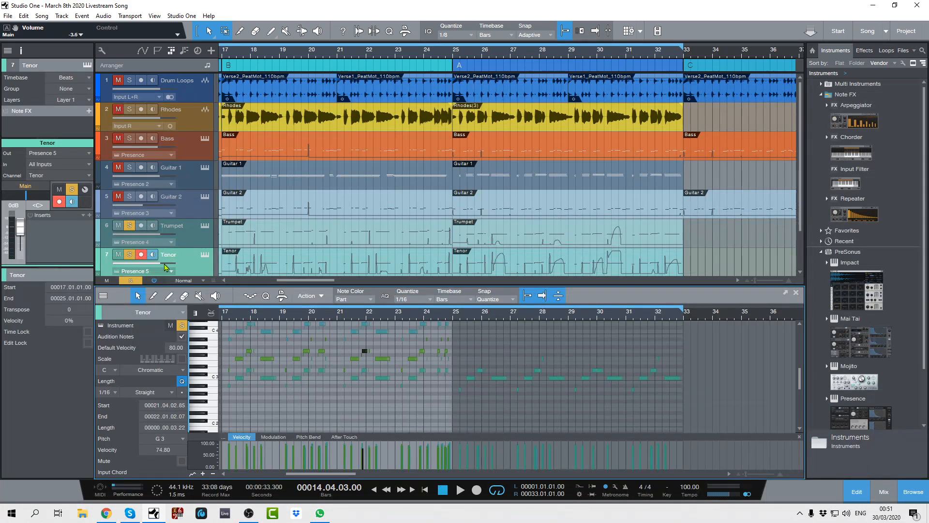
left_click(382, 359)
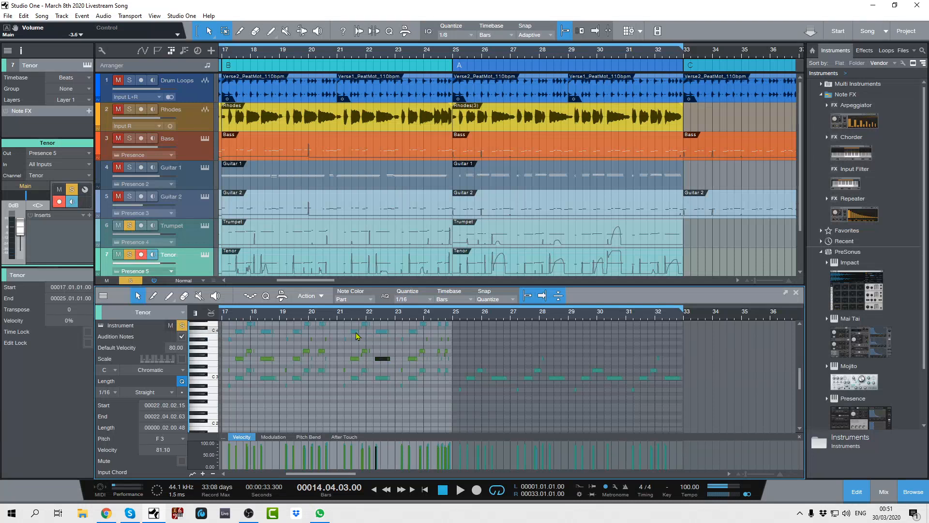
Step: Audition the stacked C 4, F 3 and C 3 horn notes in bar 21 to compare the three parts
left_click(355, 332)
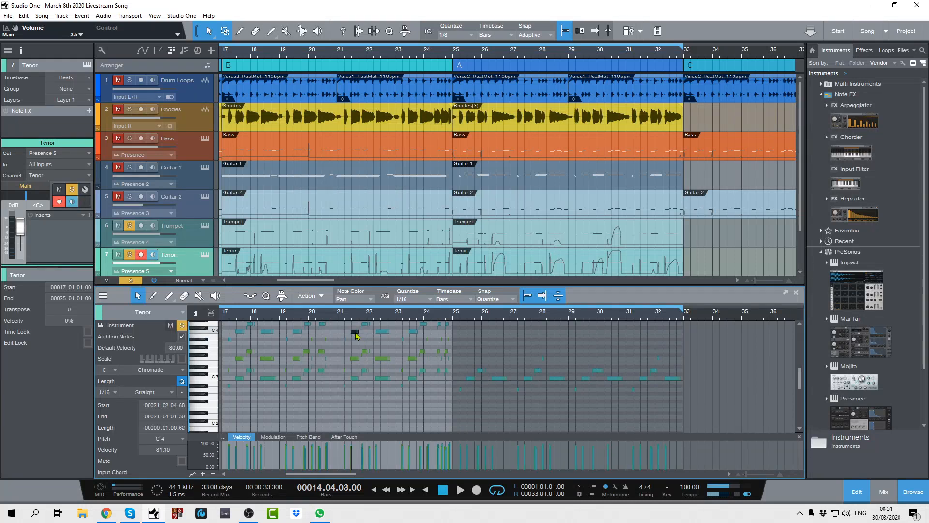
left_click(356, 379)
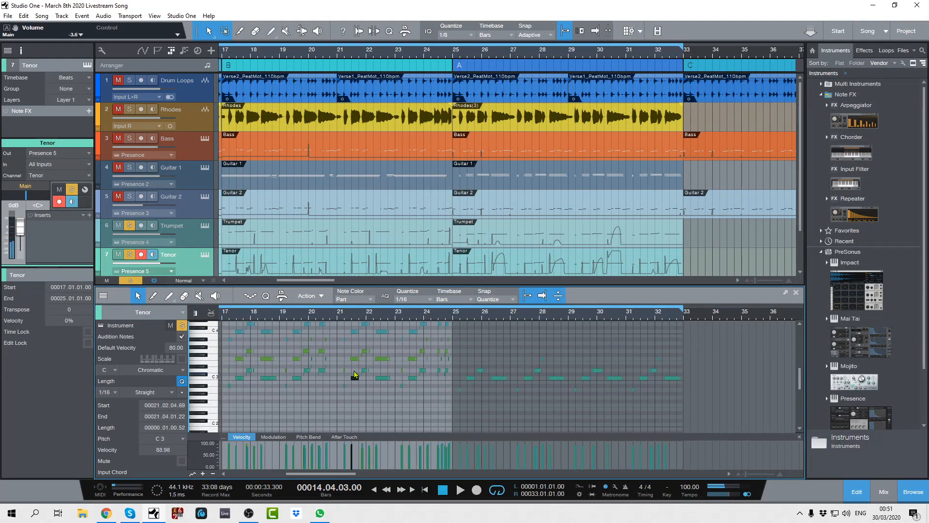
left_click(355, 359)
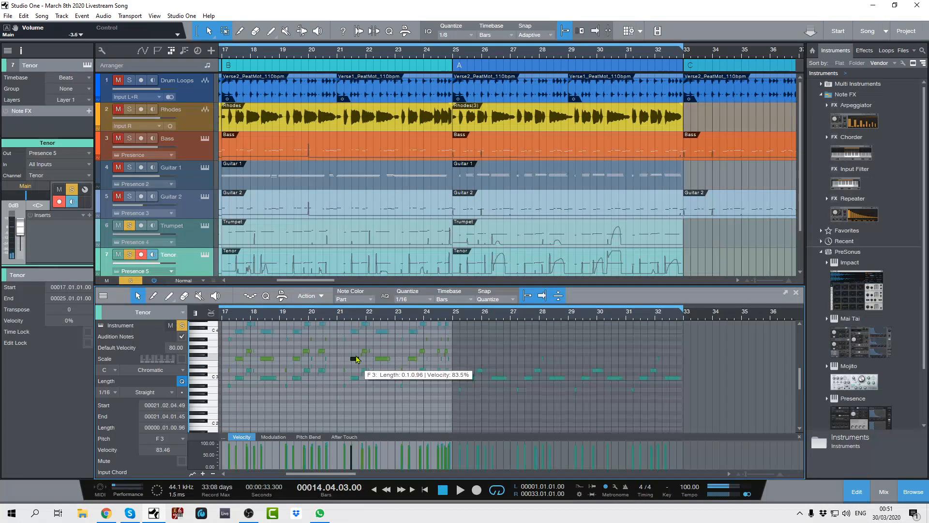
left_click(354, 332)
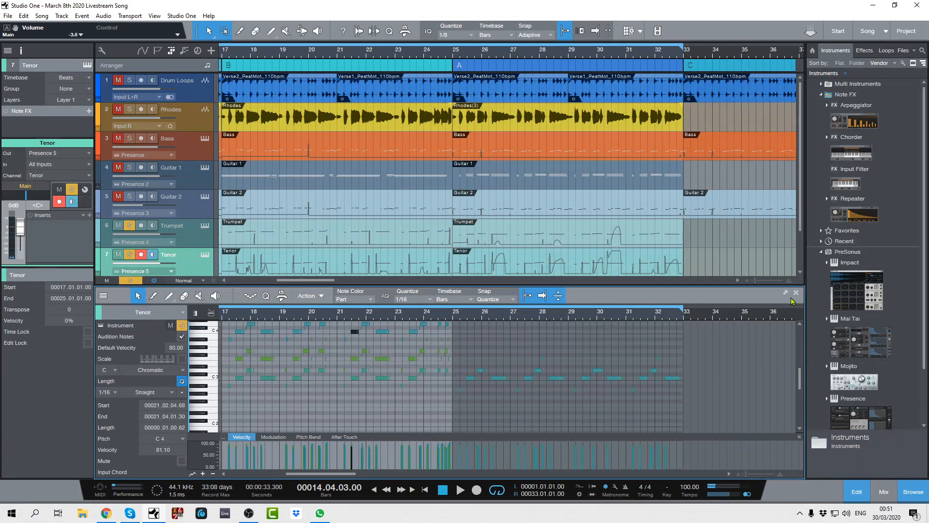
Step: Close the note editor, disarm recording on the Tenor track and remove the solo from all horn tracks
key("F2")
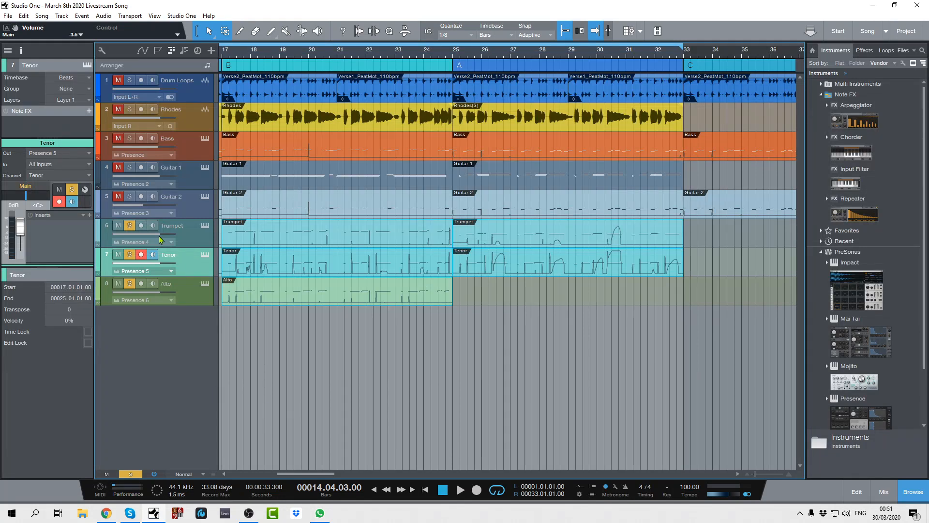
left_click(140, 254)
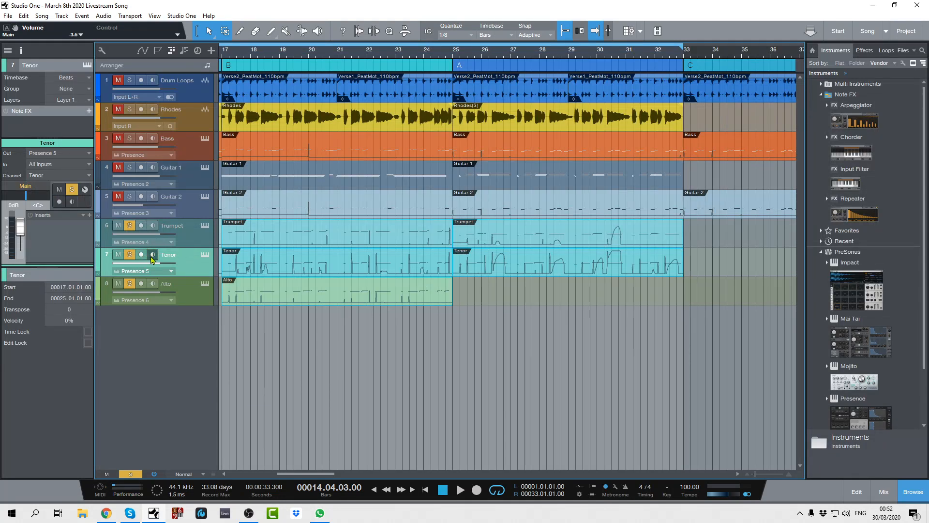
key("s")
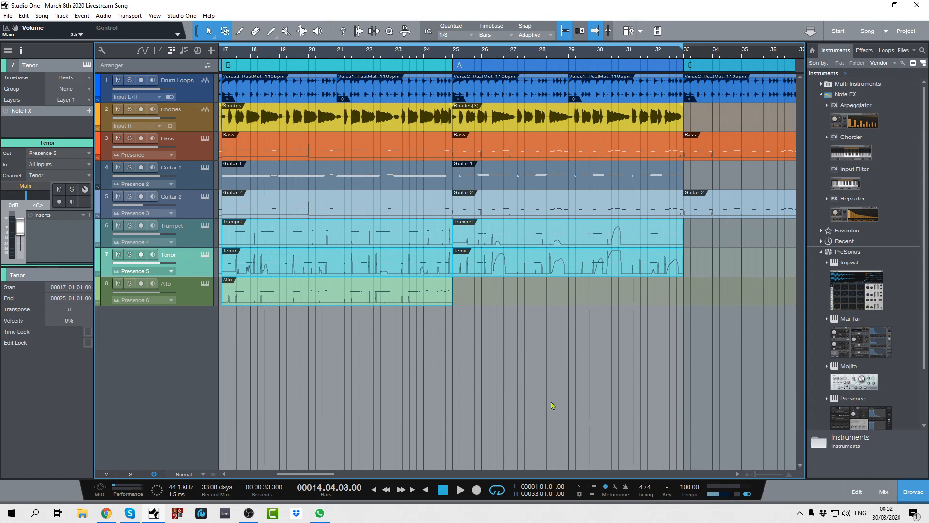
Step: Play the full mix from just before bar 15 with the whole song in view, and stop playback after listening
key("space")
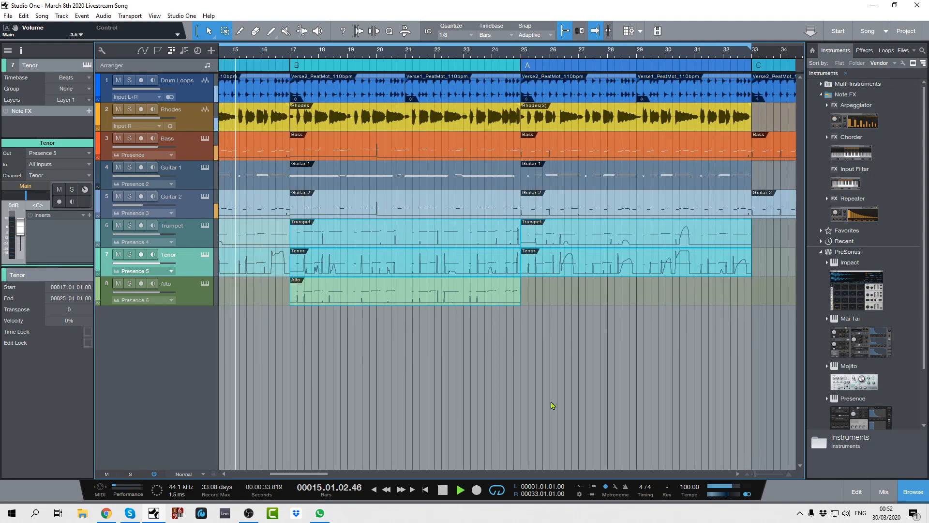
left_click_drag(417, 54, 426, 30)
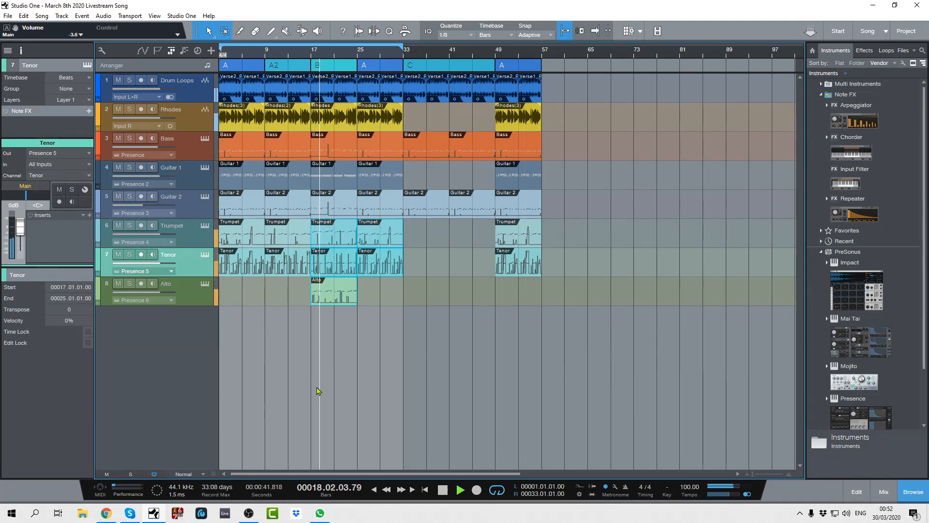
key("space")
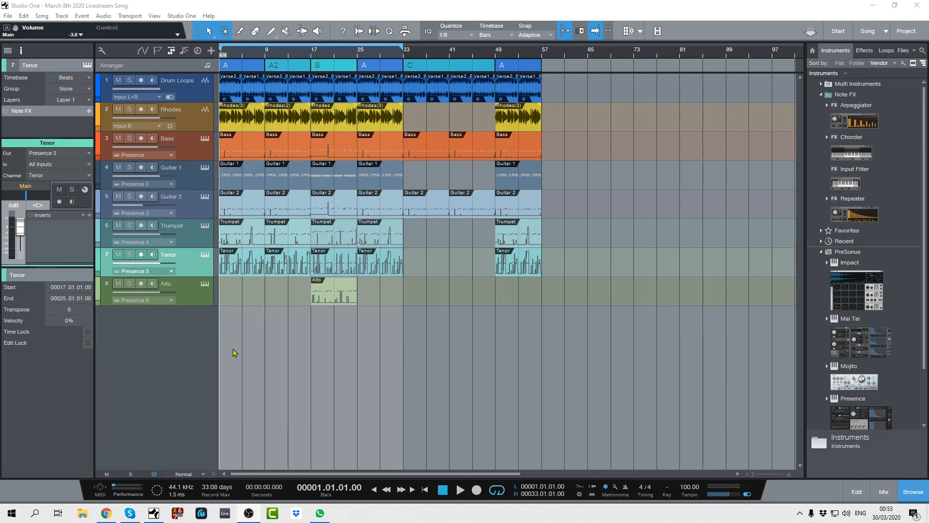
Step: Extend the loop range to bar 57 and play from bar 1, building up from soloed Drum Loops until all solos are cleared
left_click_drag(403, 48, 541, 57)
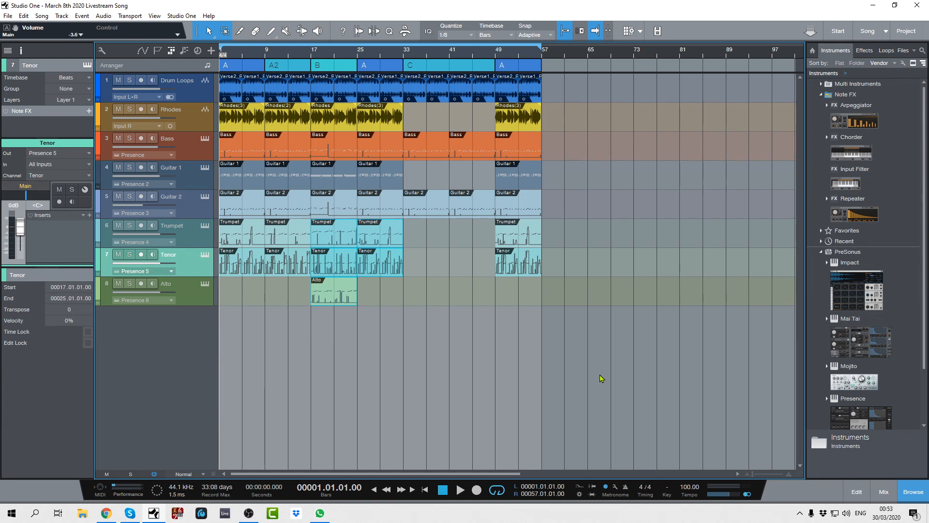
key("shift+s")
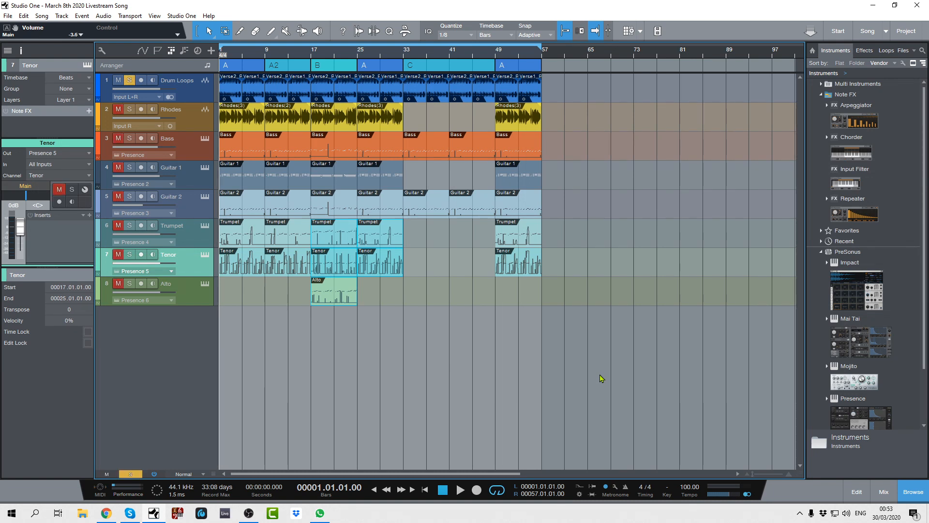
key("space")
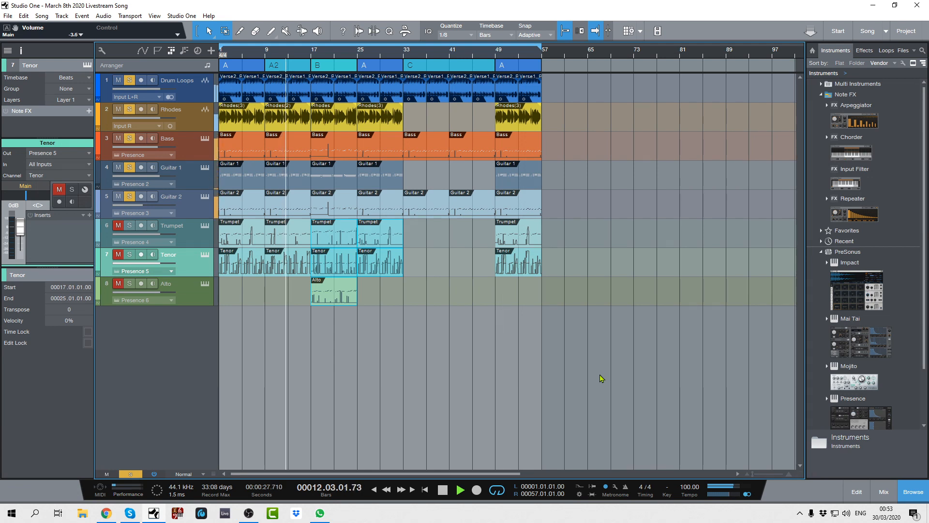
key("s")
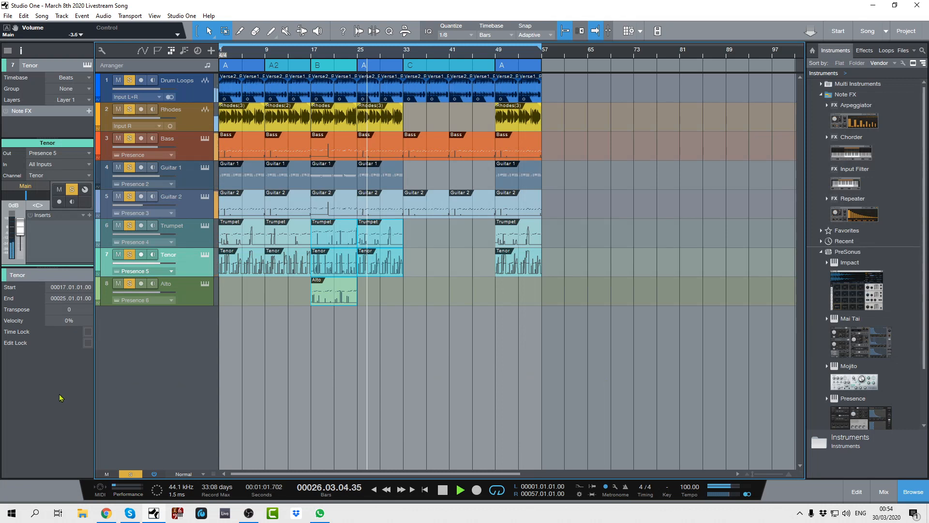
left_click(131, 472)
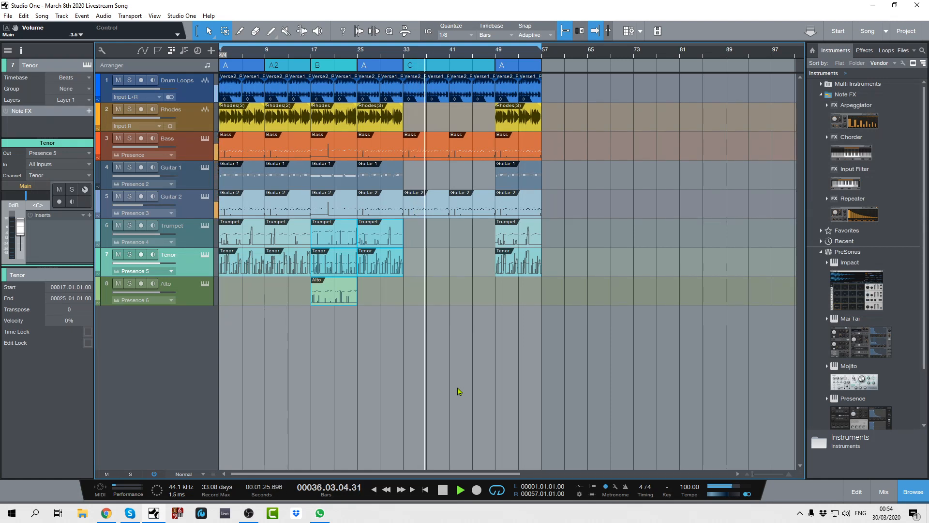
key("space")
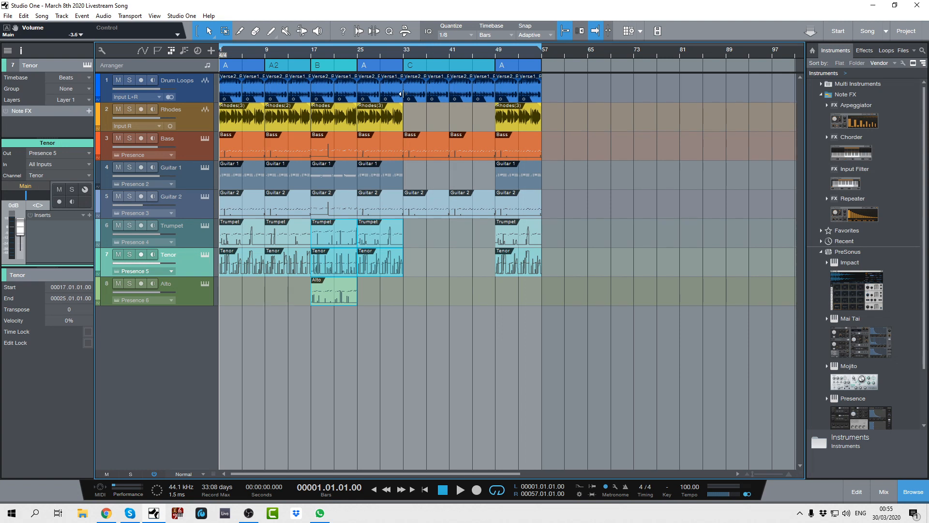
Step: Play the song from the start of section C at bar 33, stop, and place the playback cursor at bar 57
left_click(404, 53)
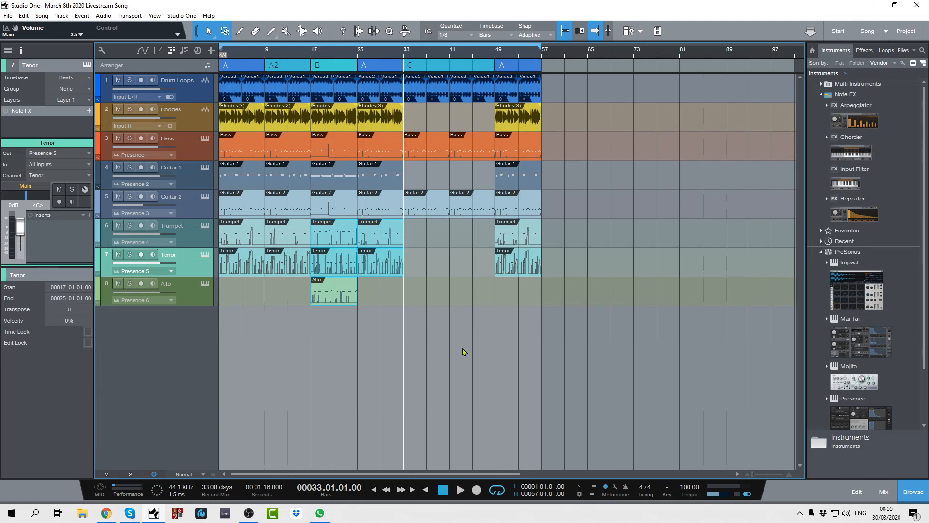
key("space")
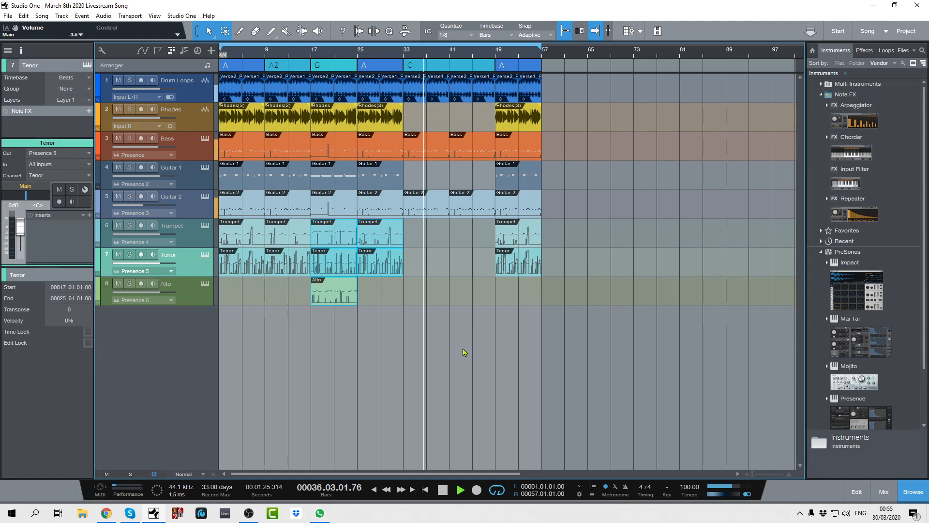
key("space")
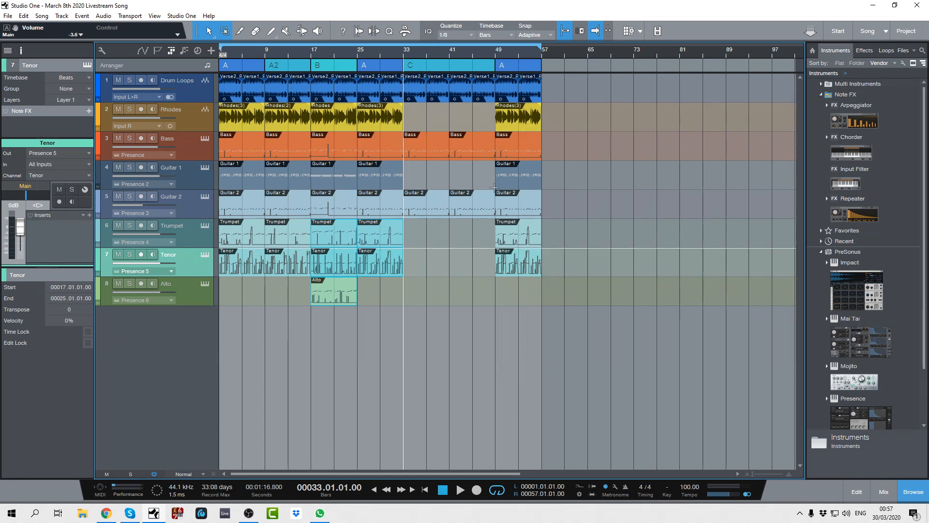
left_click(541, 55)
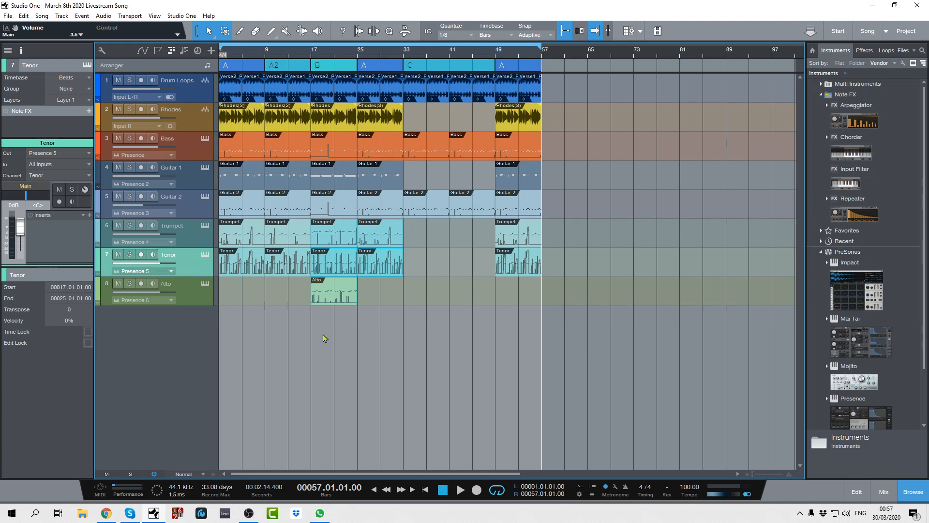